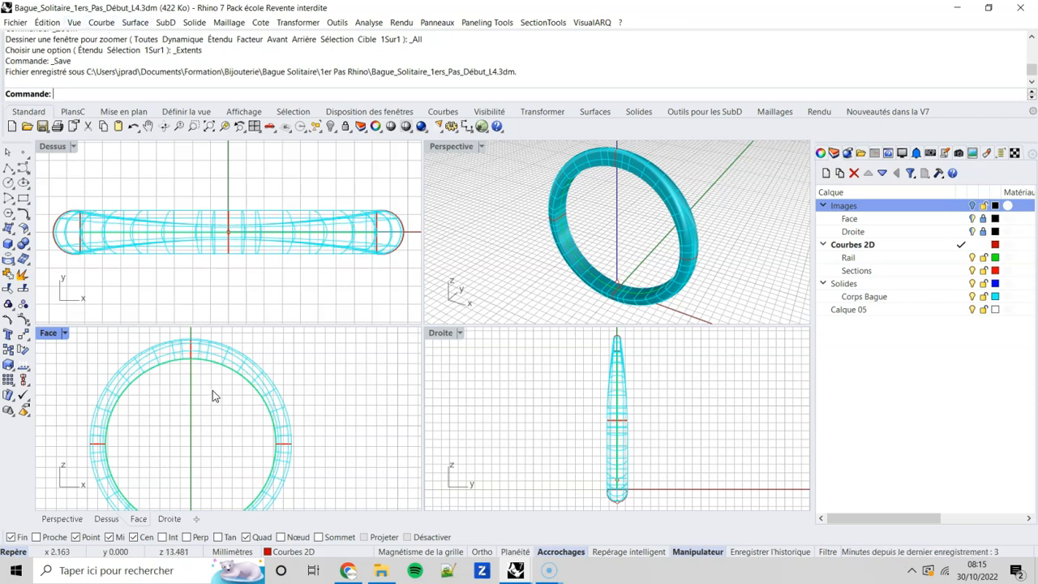
Step: Maximize the Face view, show the Images layer and zoom in on the dimensioned sketch at the ring's top
{"action": "double_click", "coordinate": [59, 333]}
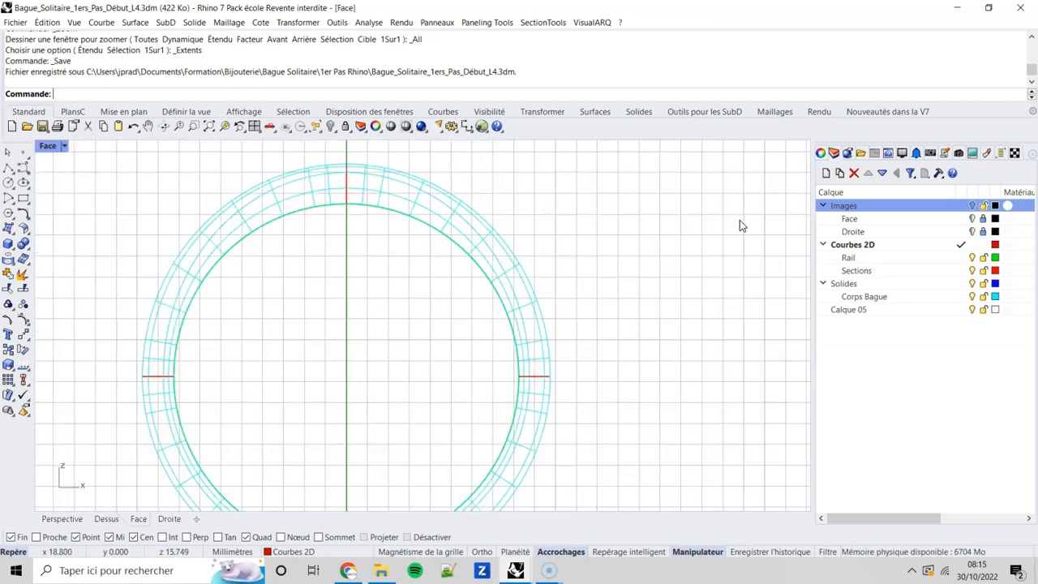
{"action": "left_click", "coordinate": [972, 205]}
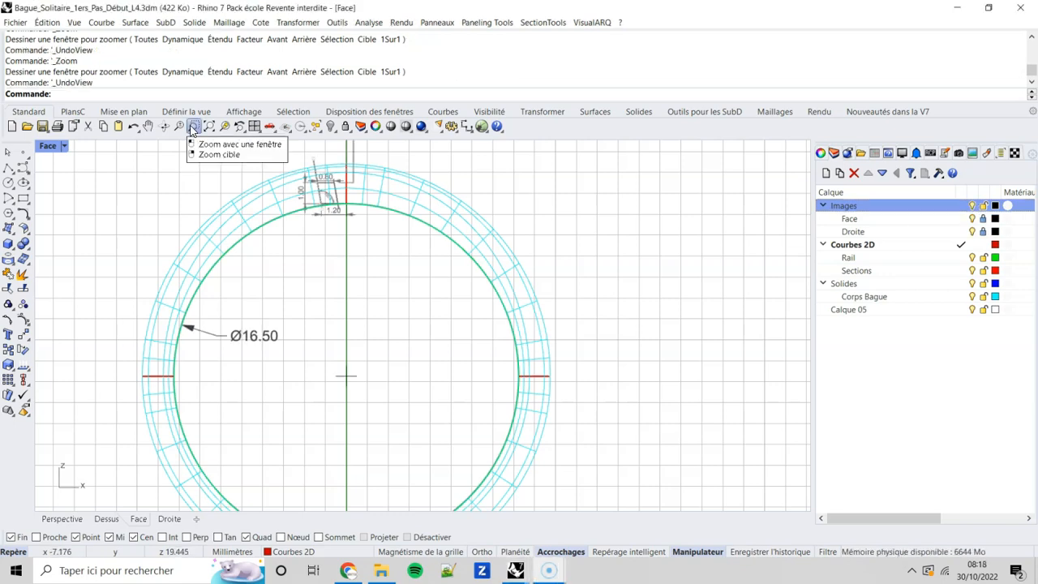
{"action": "left_click", "coordinate": [193, 130]}
{"action": "left_click_drag", "start_coordinate": [284, 149], "coordinate": [377, 239]}
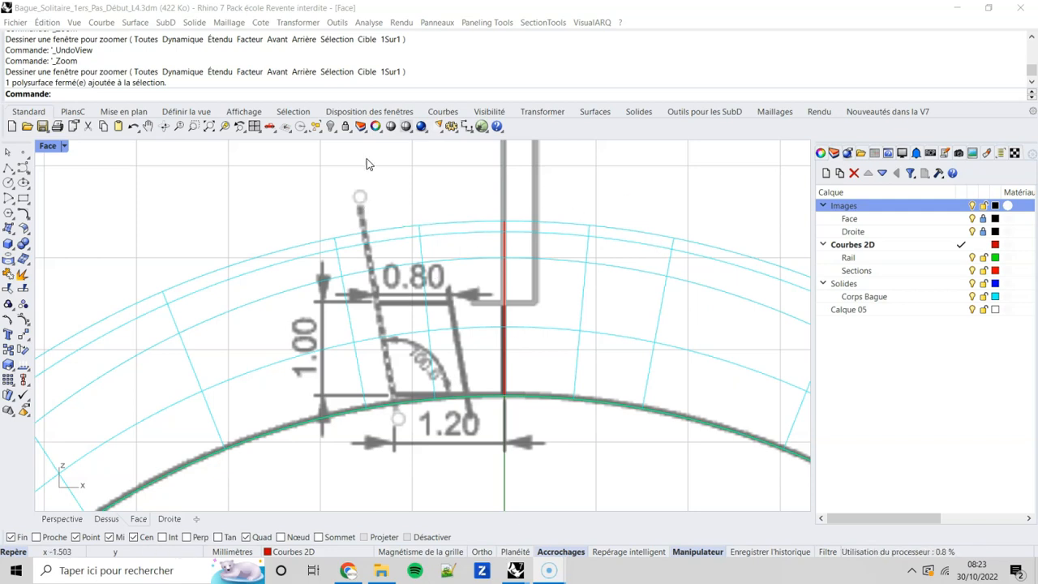
{"action": "left_click", "coordinate": [589, 239]}
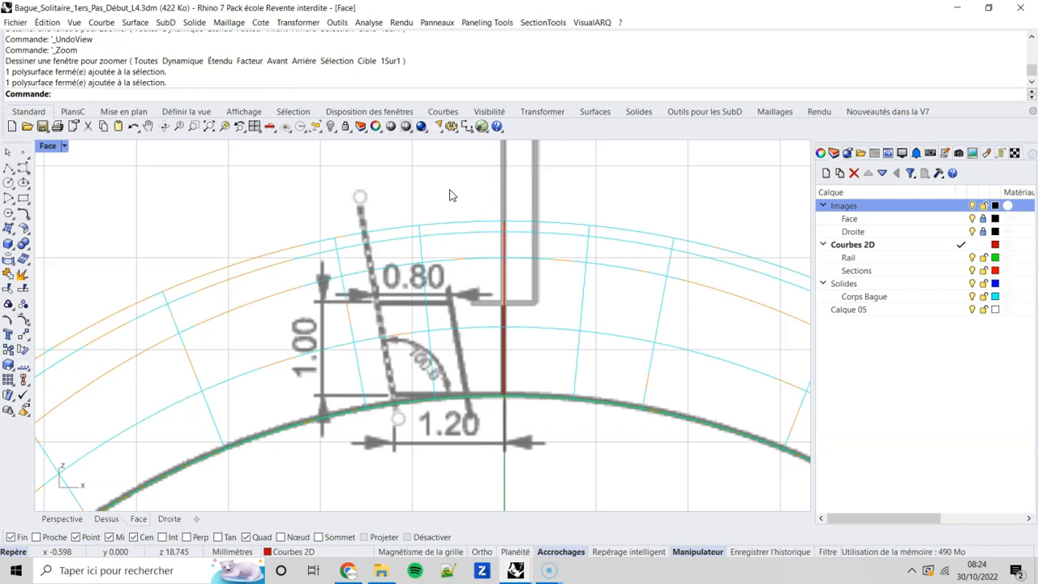
{"action": "key", "text": "Escape"}
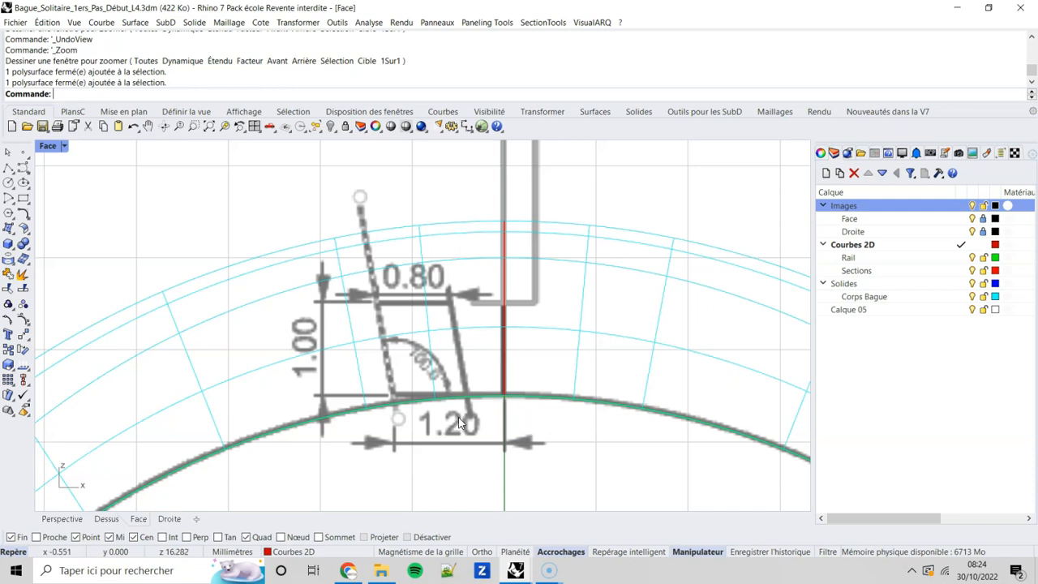
{"action": "left_click", "coordinate": [273, 255]}
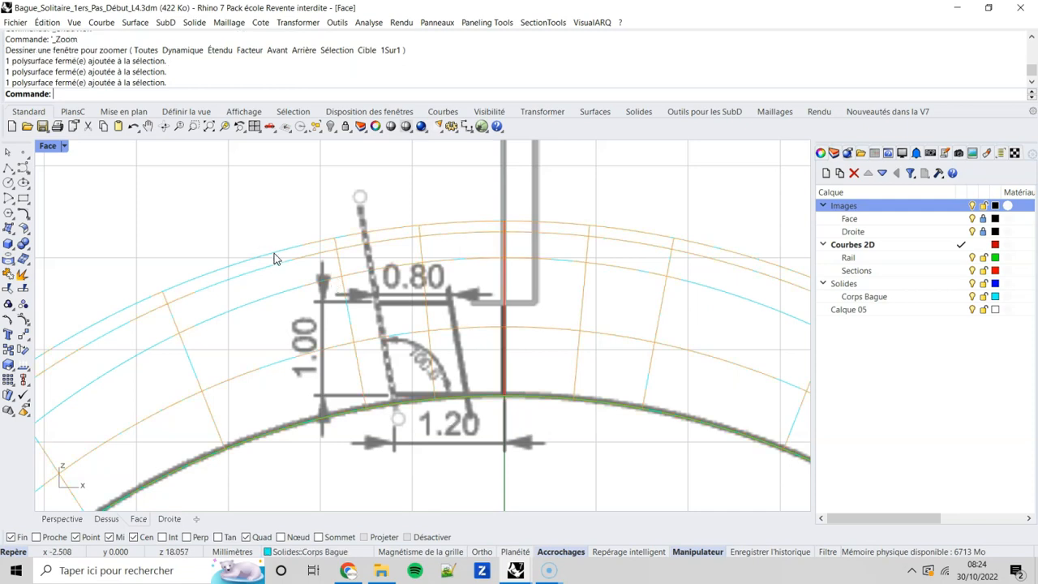
Step: Create a sublayer named Chaton under Courbes 2D and make it the current layer
{"action": "left_click", "coordinate": [863, 245]}
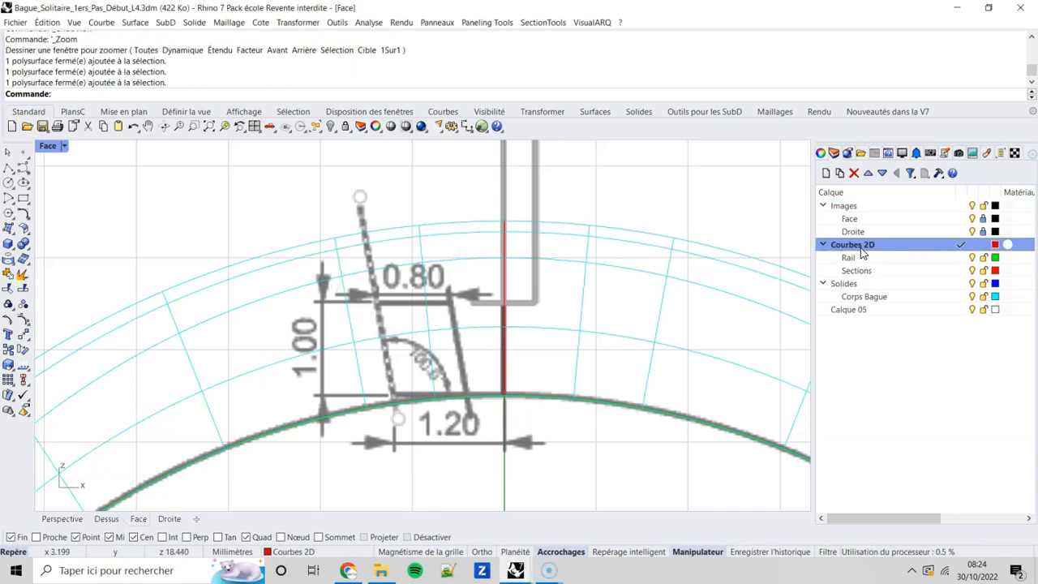
{"action": "left_click", "coordinate": [840, 175]}
{"action": "type", "text": "Chaton"}
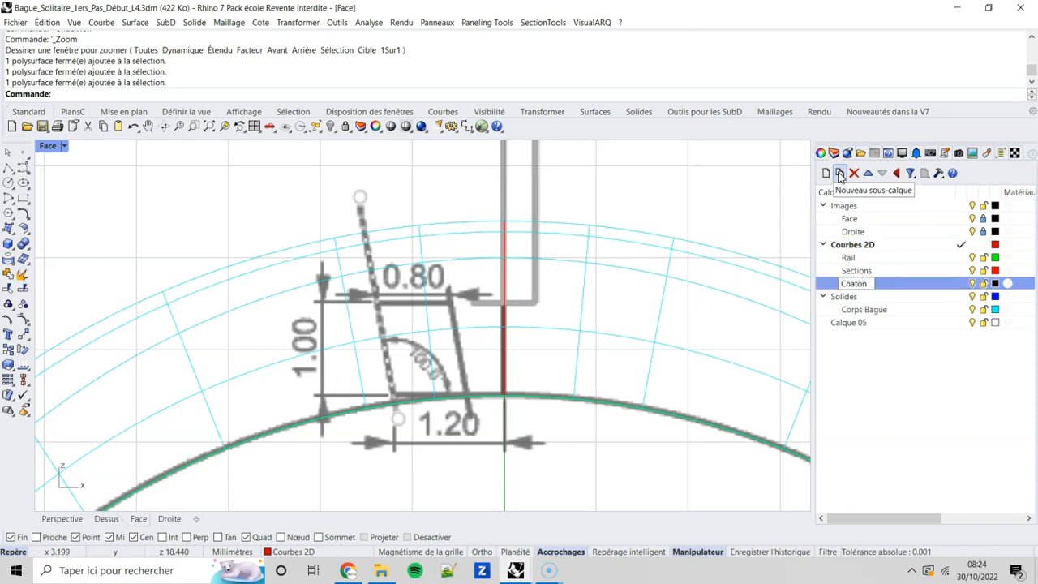
{"action": "key", "text": "Return"}
{"action": "left_click", "coordinate": [963, 285]}
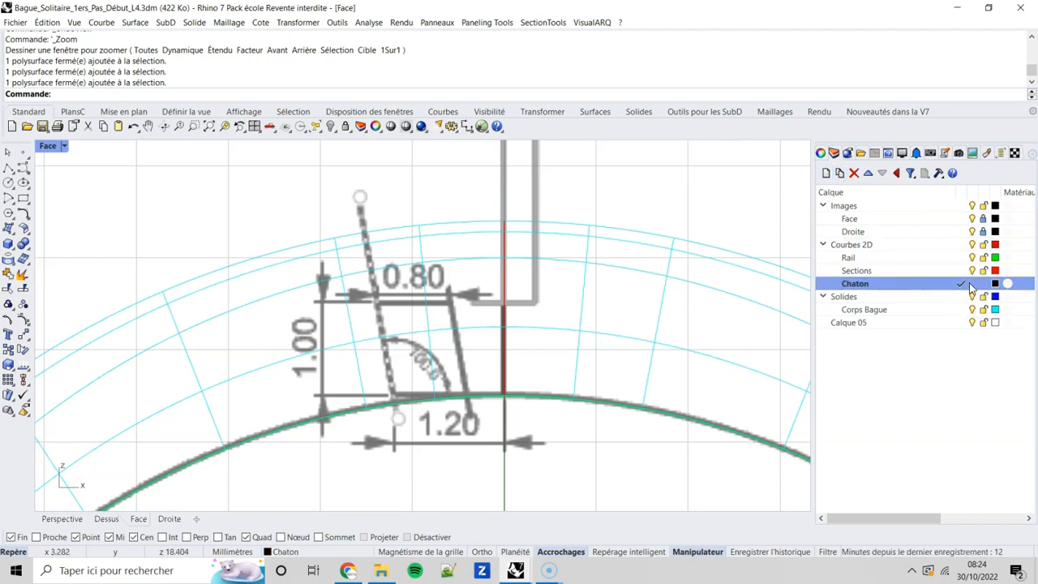
Step: Set the Chaton layer's colour to Magenta
{"action": "left_click", "coordinate": [996, 283]}
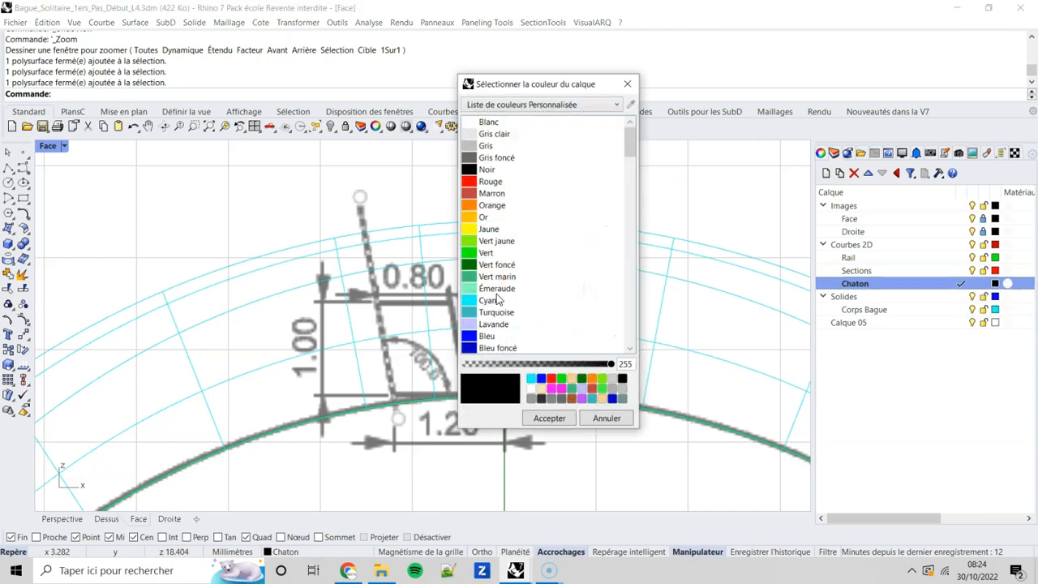
{"action": "scroll", "coordinate": [513, 295], "scroll_direction": "down", "scroll_amount": 2}
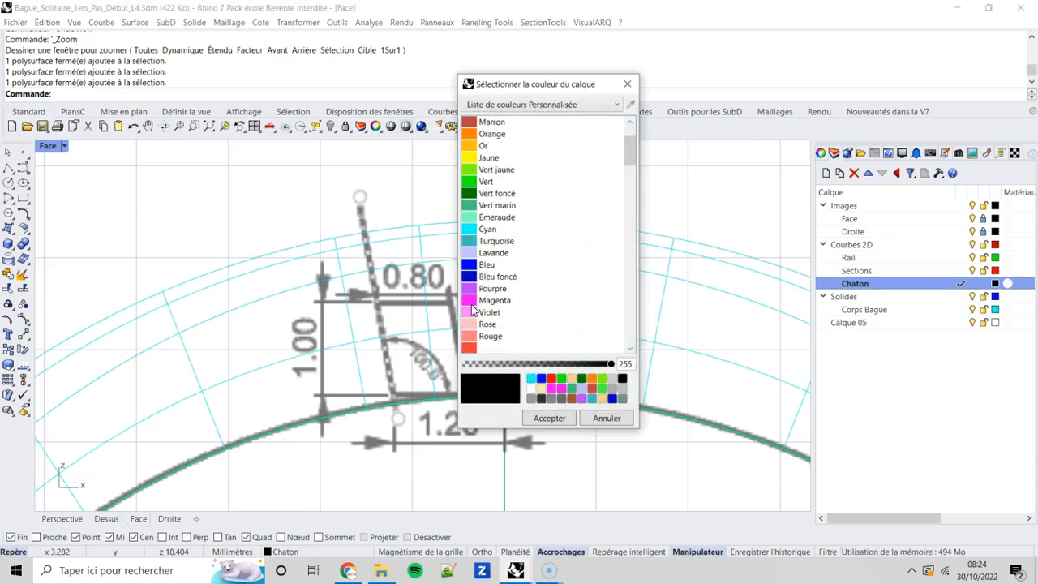
{"action": "left_click", "coordinate": [472, 303]}
{"action": "left_click", "coordinate": [558, 422]}
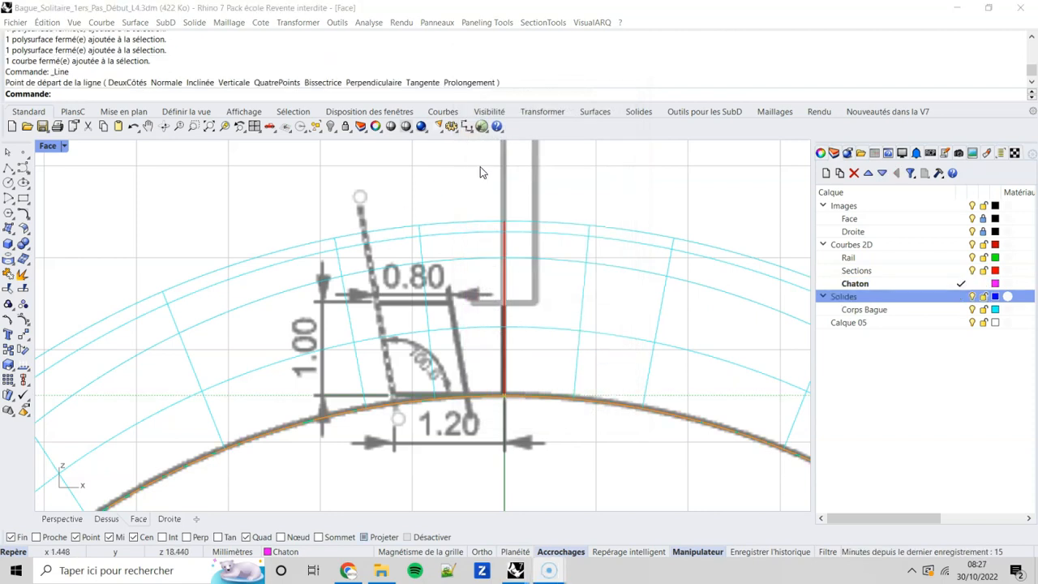
Step: Hide the Solides layer and draw a vertical line centred on the top of the inner rail circle, extending 2.5 mm to each side
{"action": "left_click", "coordinate": [973, 297]}
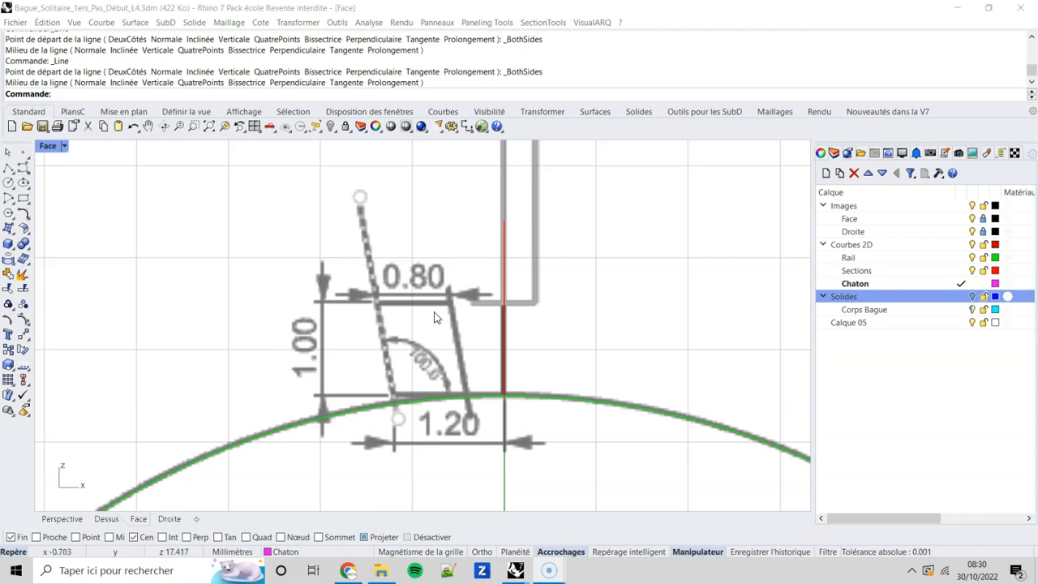
{"action": "left_click", "coordinate": [16, 173]}
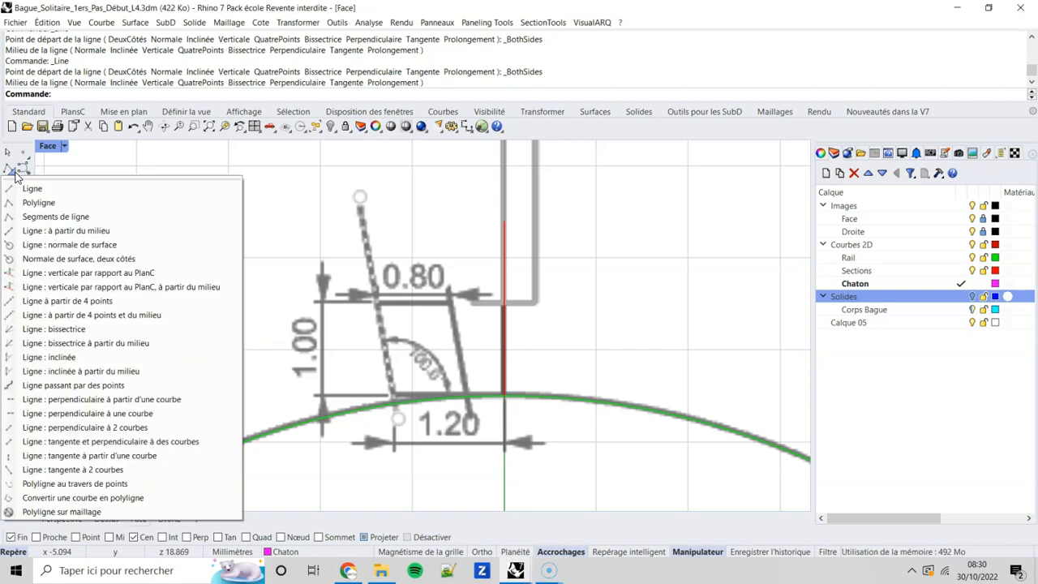
{"action": "left_click", "coordinate": [13, 231]}
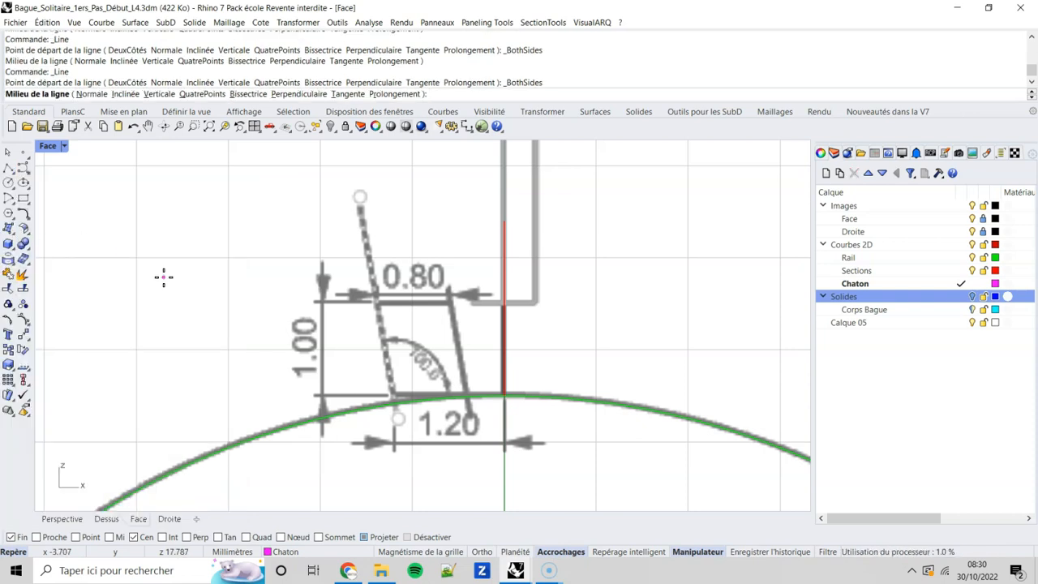
{"action": "left_click", "coordinate": [11, 537]}
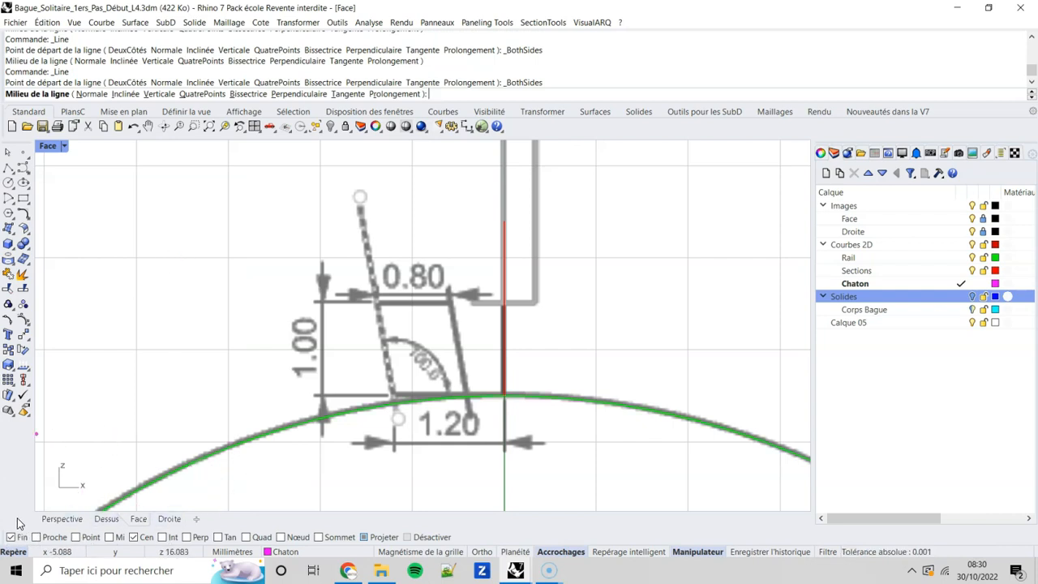
{"action": "left_click", "coordinate": [133, 538]}
{"action": "scroll", "coordinate": [512, 417], "scroll_direction": "up", "scroll_amount": 6}
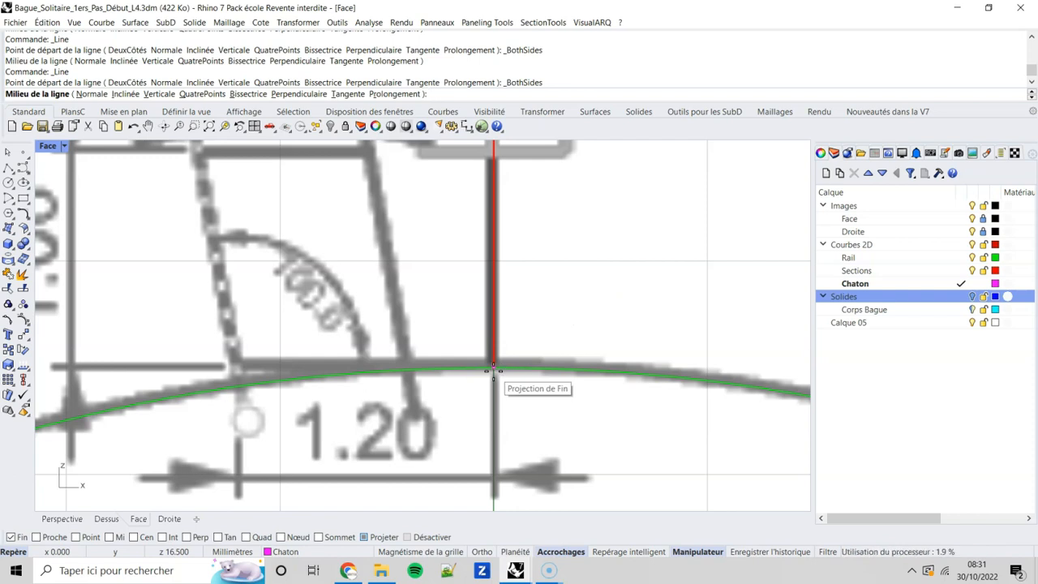
{"action": "left_click", "coordinate": [493, 369]}
{"action": "scroll", "coordinate": [510, 447], "scroll_direction": "down", "scroll_amount": 8}
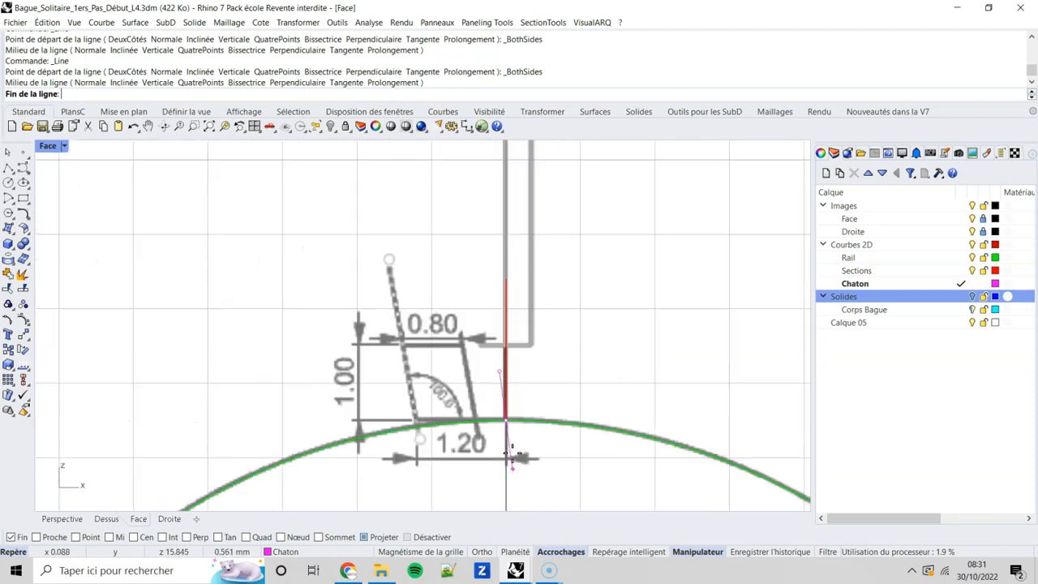
{"action": "scroll", "coordinate": [505, 501], "scroll_direction": "down", "scroll_amount": 2}
{"action": "right_click_drag", "start_coordinate": [519, 506], "coordinate": [512, 389]}
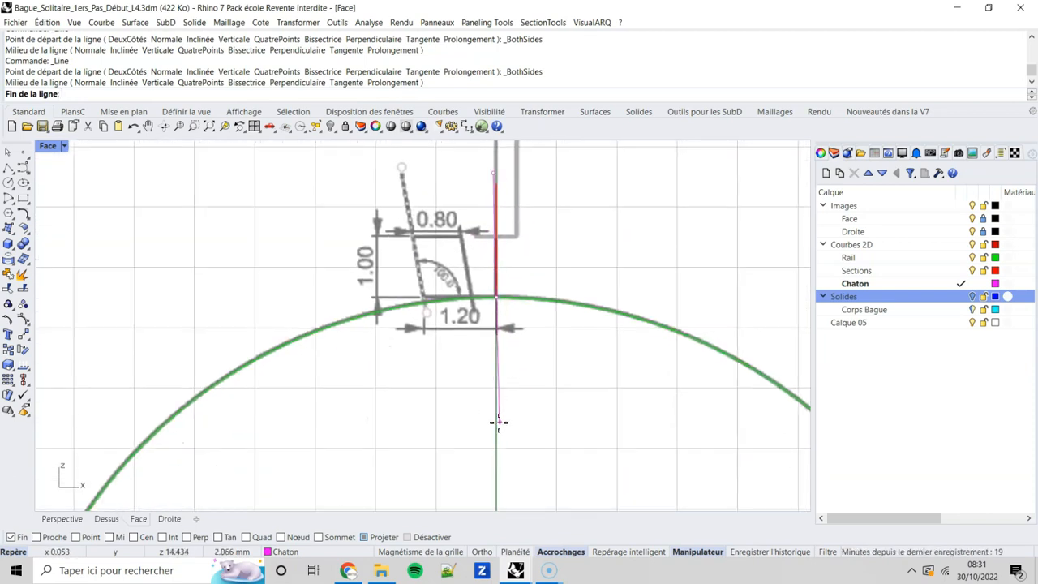
{"action": "type", "text": "2.5"}
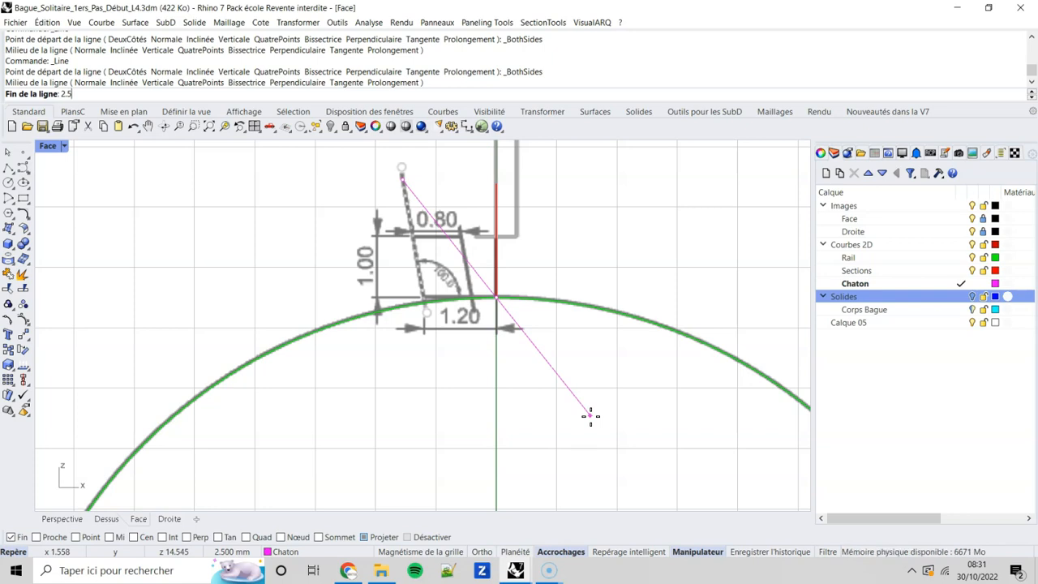
{"action": "key", "text": "Return"}
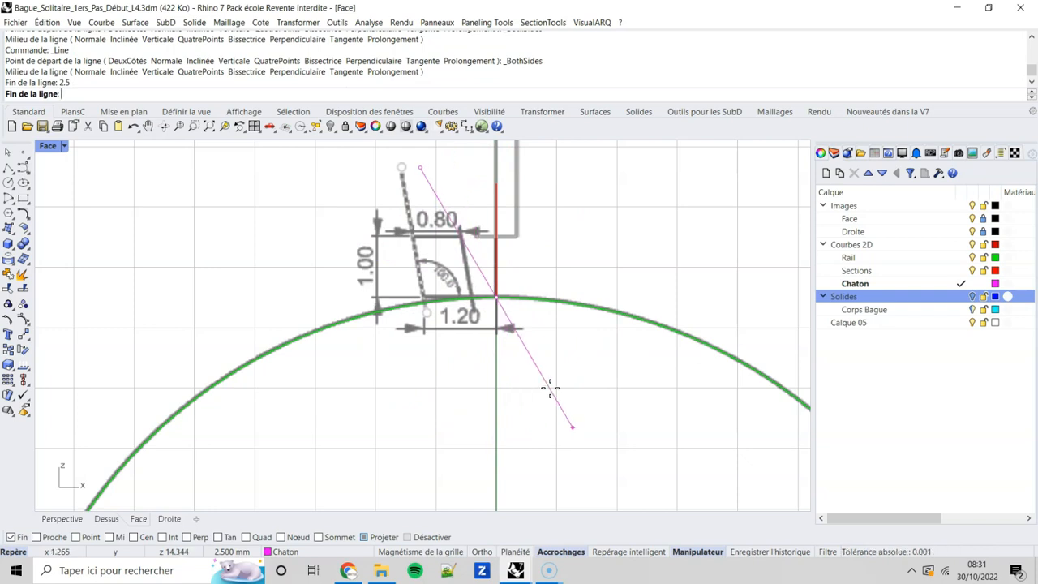
{"action": "key", "text": "F8"}
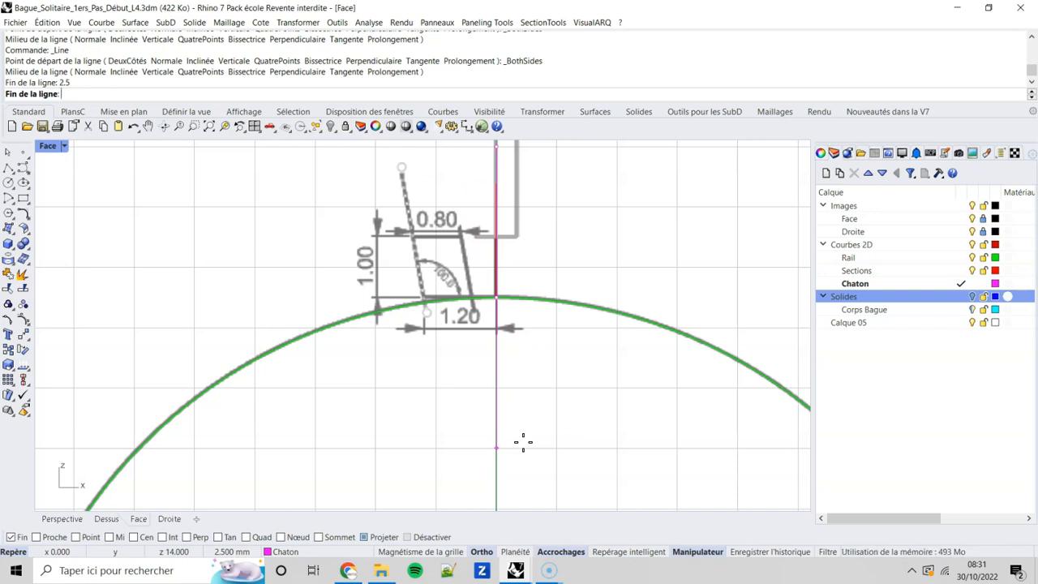
{"action": "left_click", "coordinate": [523, 442]}
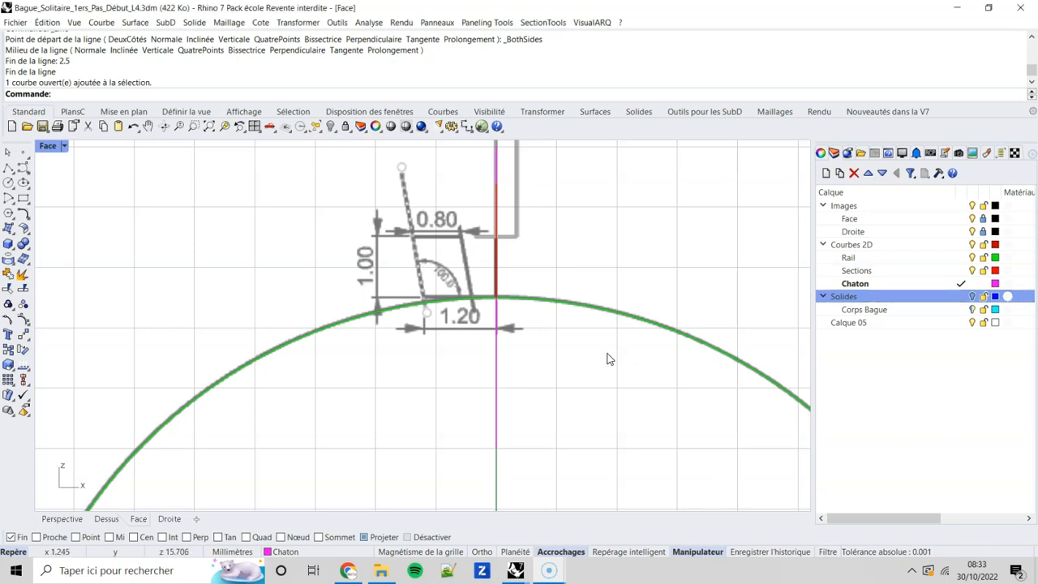
Step: Rotate the vertical Chaton line by 10 degrees about its midpoint, then deselect it
{"action": "left_click", "coordinate": [498, 400]}
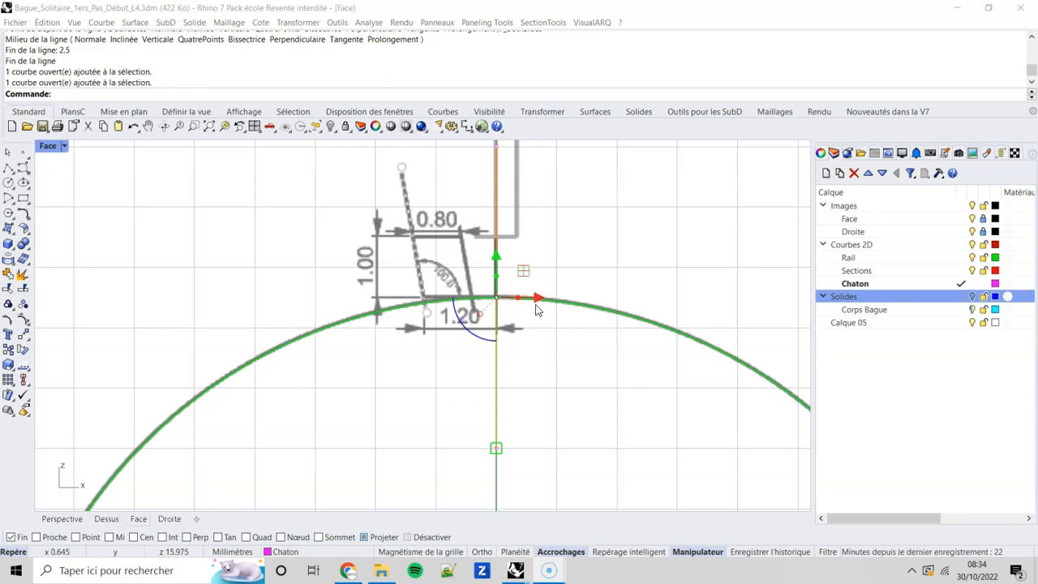
{"action": "left_click", "coordinate": [481, 345]}
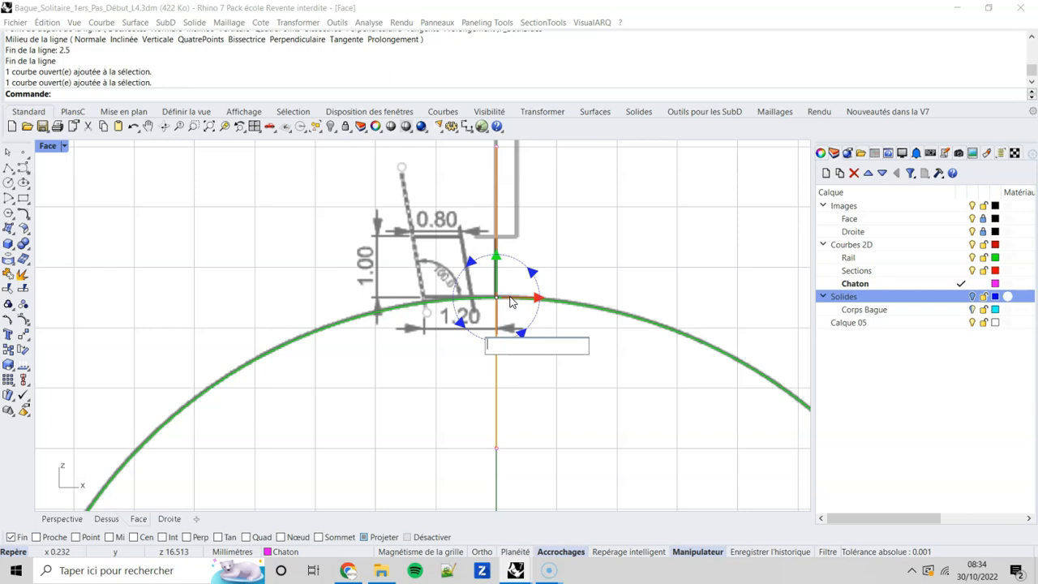
{"action": "type", "text": "10"}
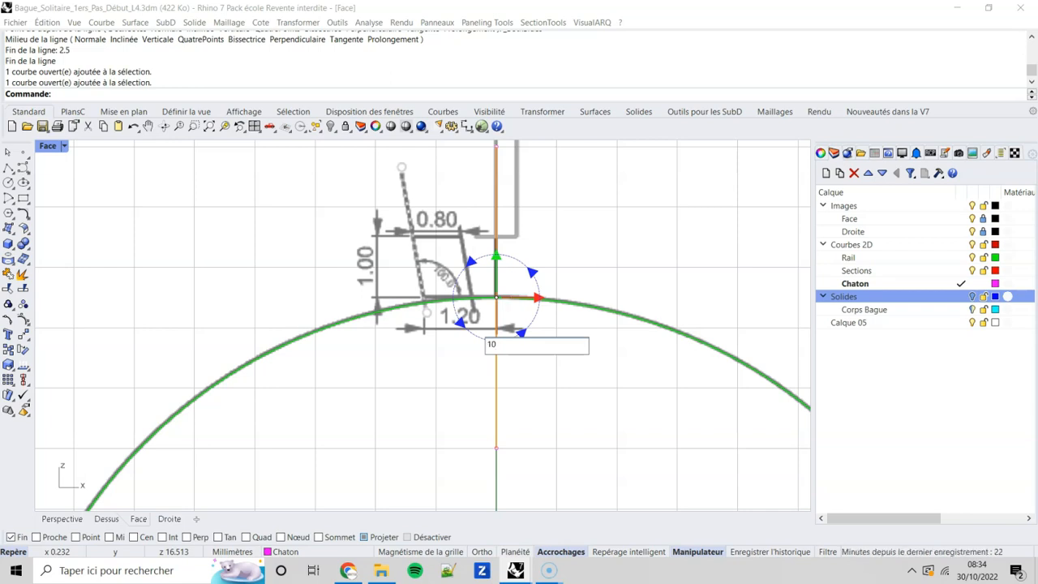
{"action": "key", "text": "Return"}
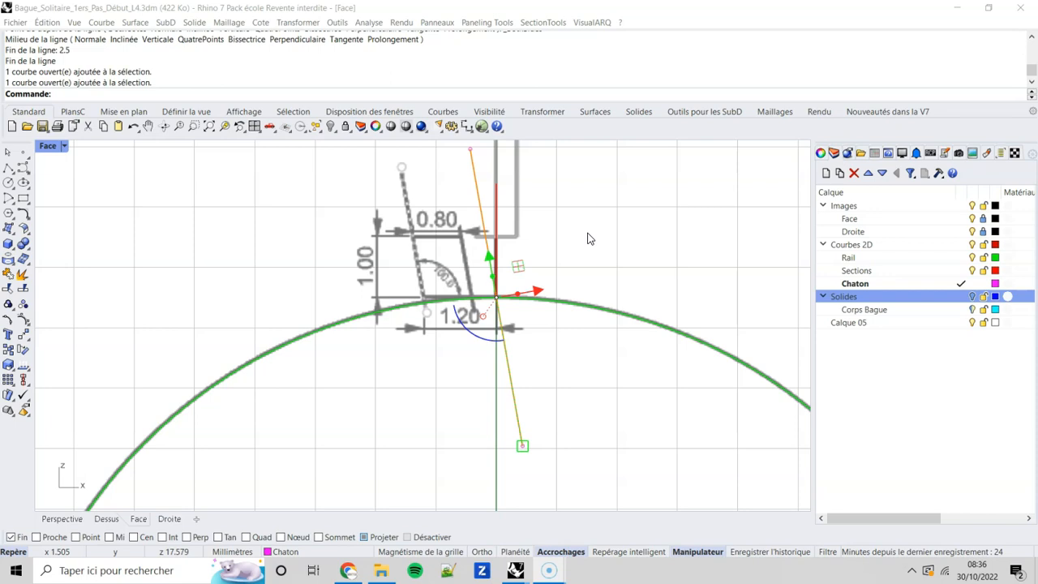
{"action": "key", "text": "Escape"}
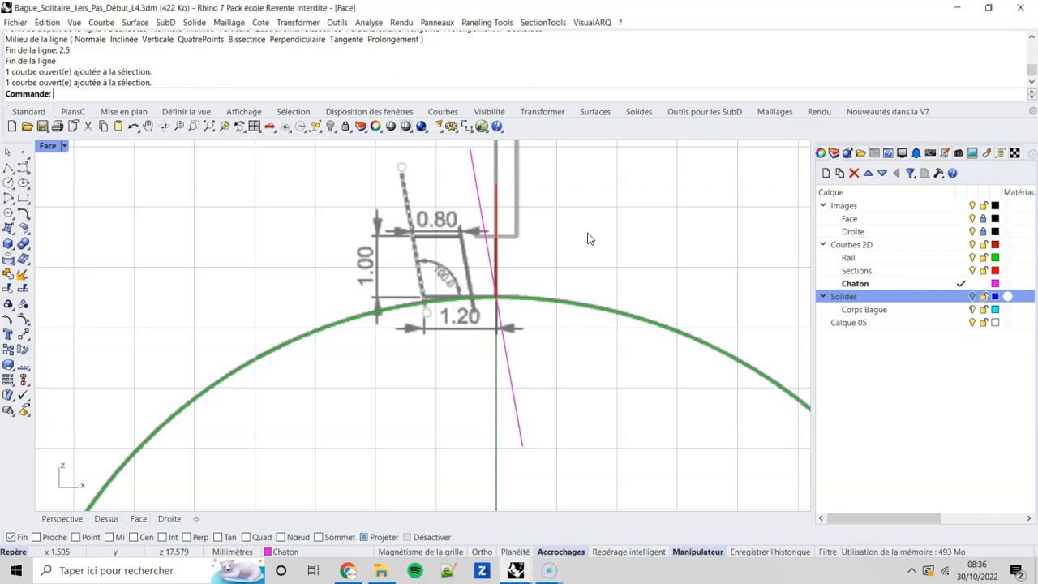
Step: Move the slanted Chaton line by -1.2 mm along the X axis onto the dashed reference line
{"action": "left_click", "coordinate": [477, 189]}
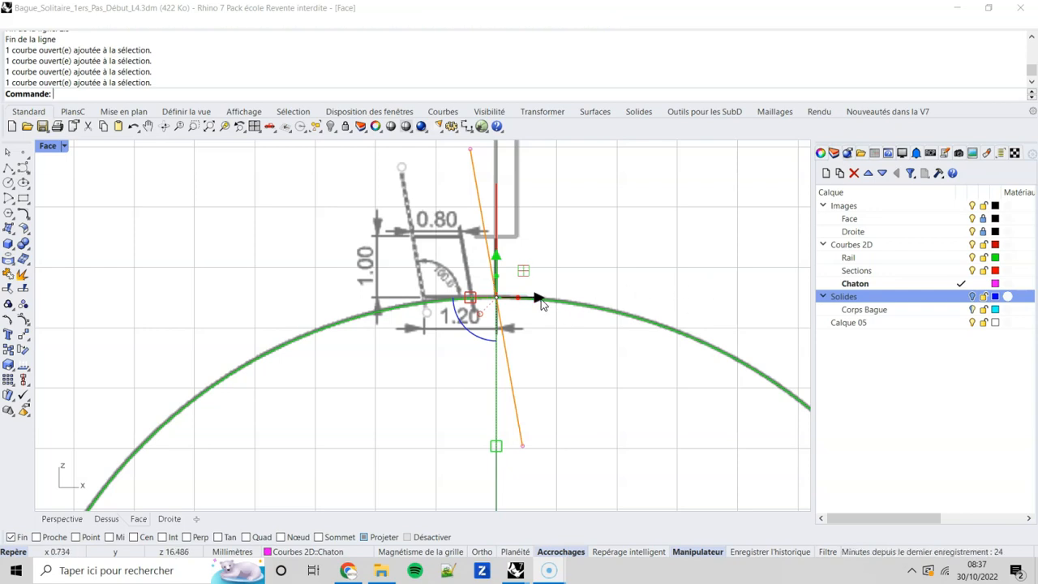
{"action": "left_click", "coordinate": [538, 299]}
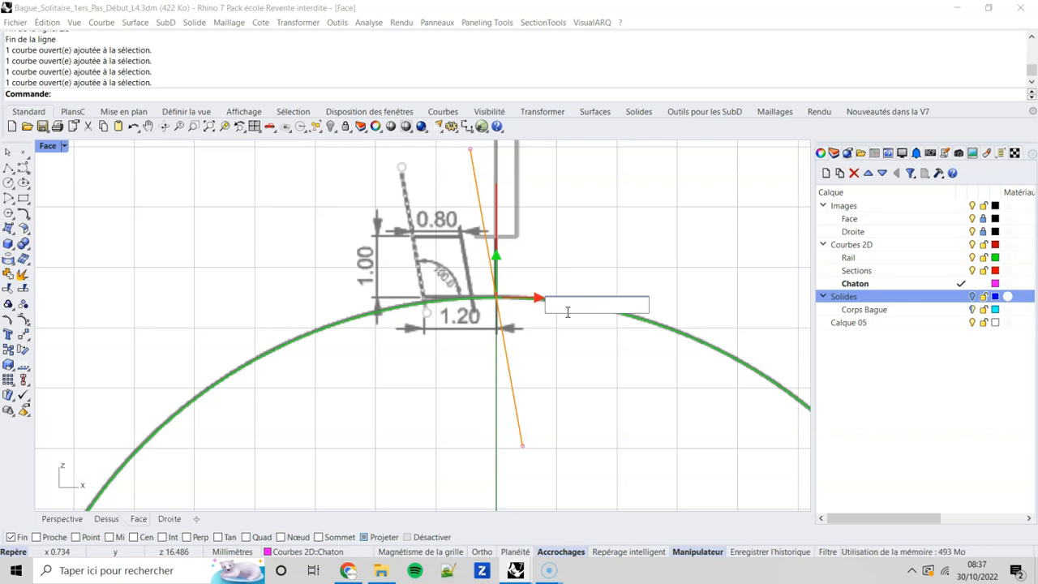
{"action": "type", "text": "-1.2"}
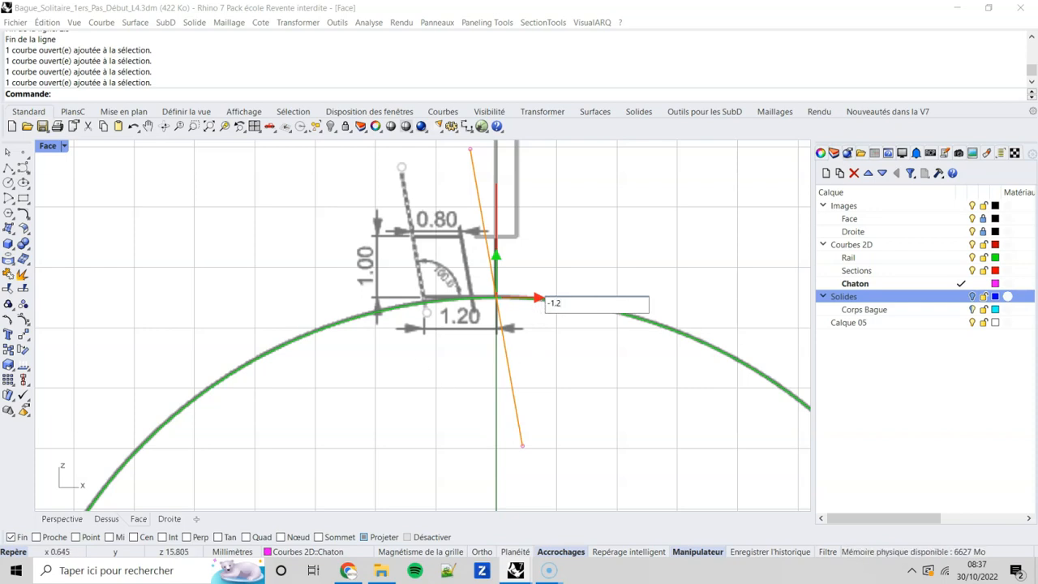
{"action": "key", "text": "Return"}
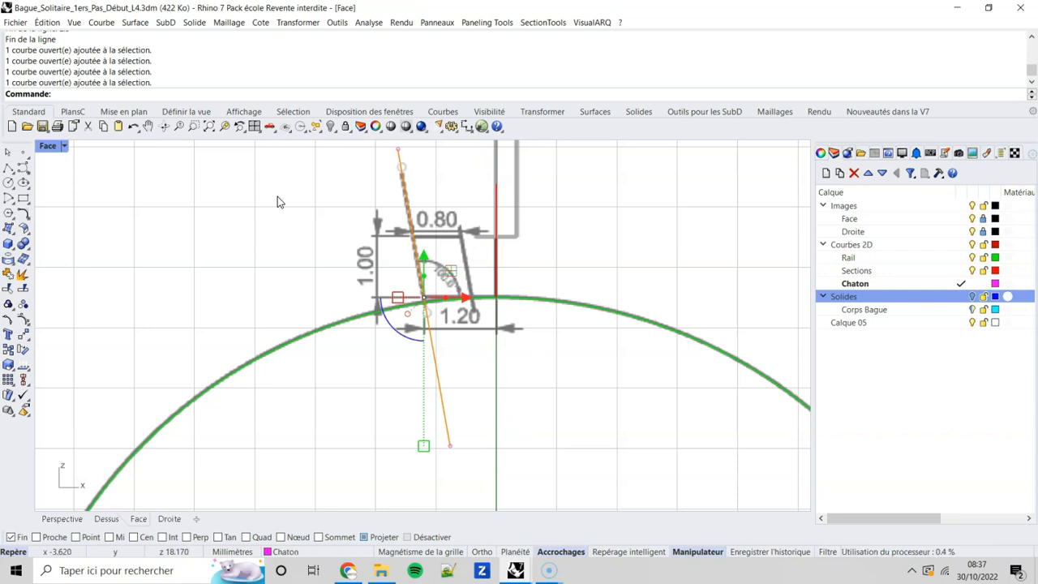
Step: Switch to a maximized Perspective view, hide the Images layer and deselect the line
{"action": "double_click", "coordinate": [47, 146]}
{"action": "double_click", "coordinate": [454, 147]}
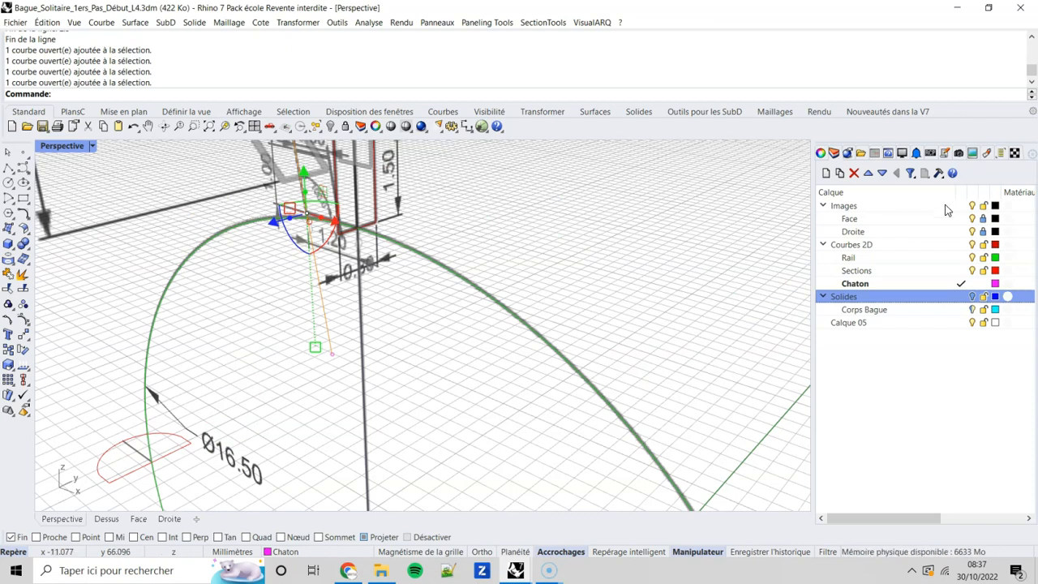
{"action": "left_click", "coordinate": [973, 207]}
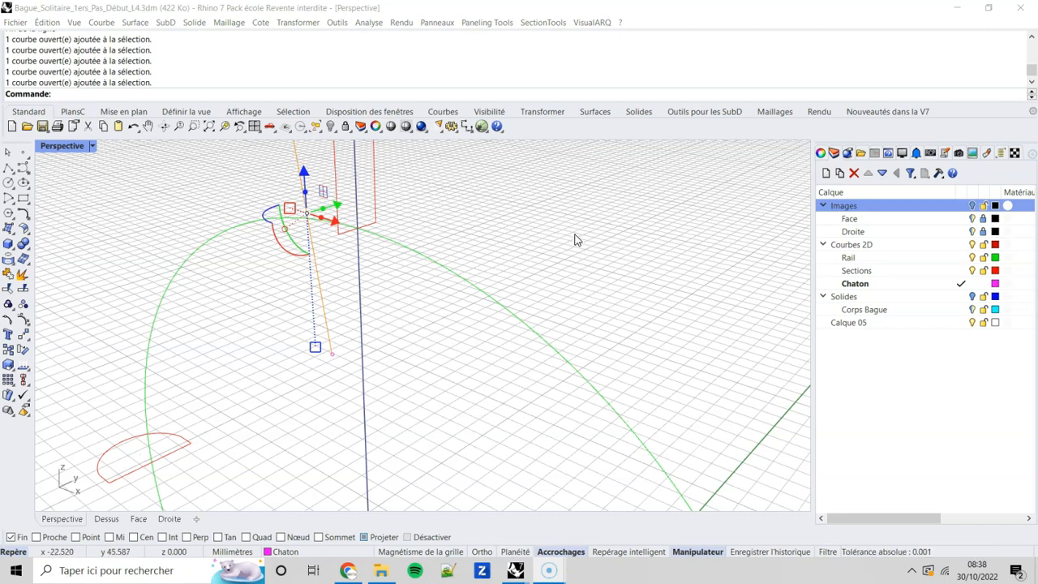
{"action": "left_click", "coordinate": [545, 230]}
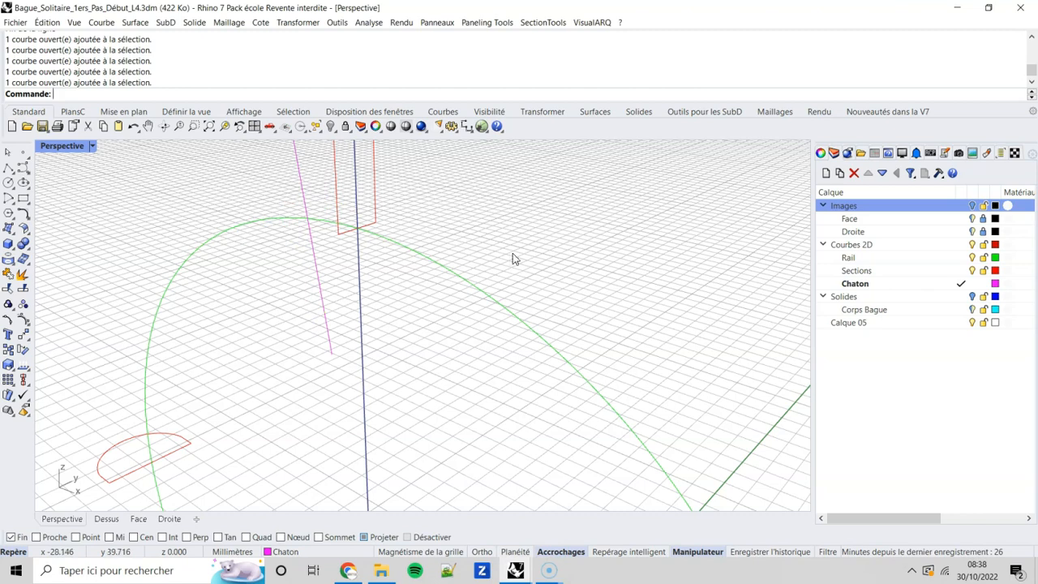
Step: Revolve the slanted Chaton line a full circle about the vertical Z axis through the origin (0) as a surface
{"action": "left_click", "coordinate": [142, 27]}
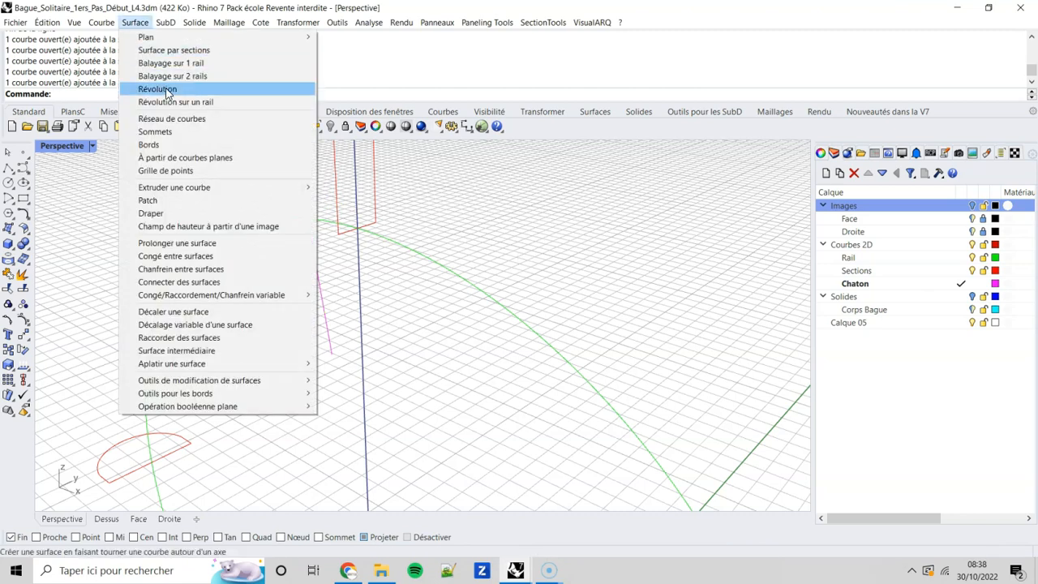
{"action": "left_click", "coordinate": [158, 89]}
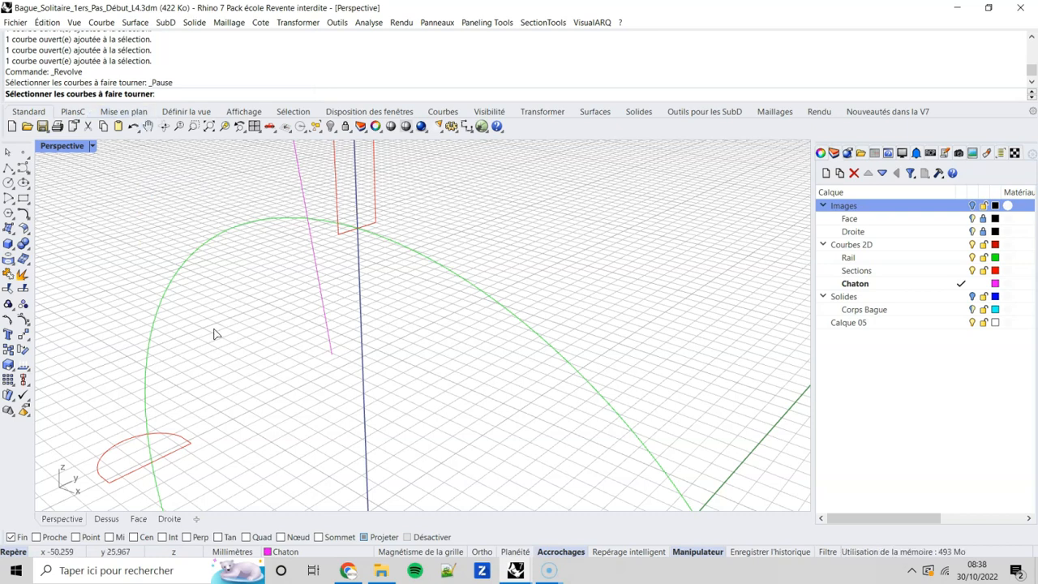
{"action": "left_click", "coordinate": [325, 318]}
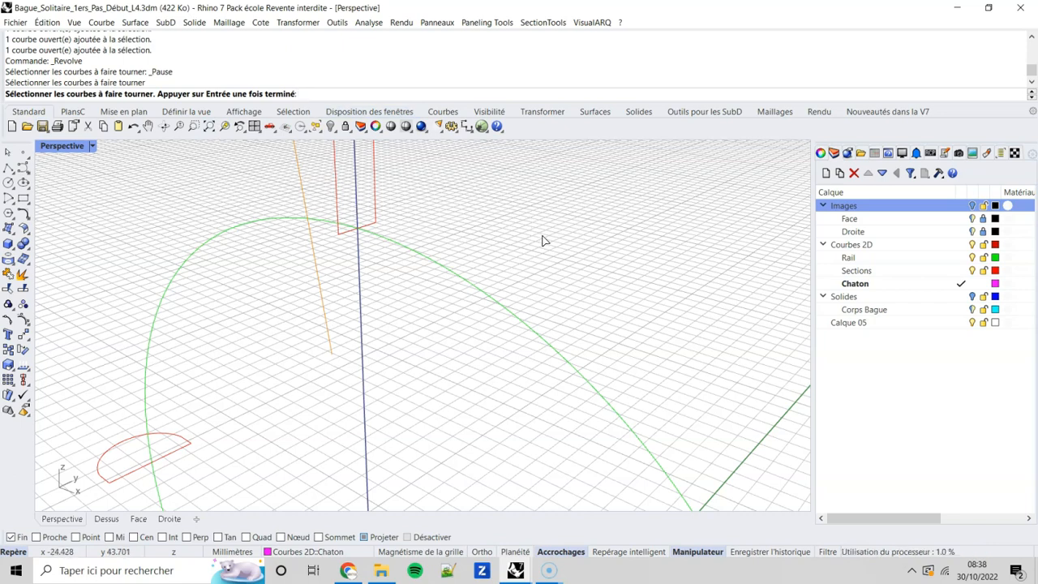
{"action": "key", "text": "Return"}
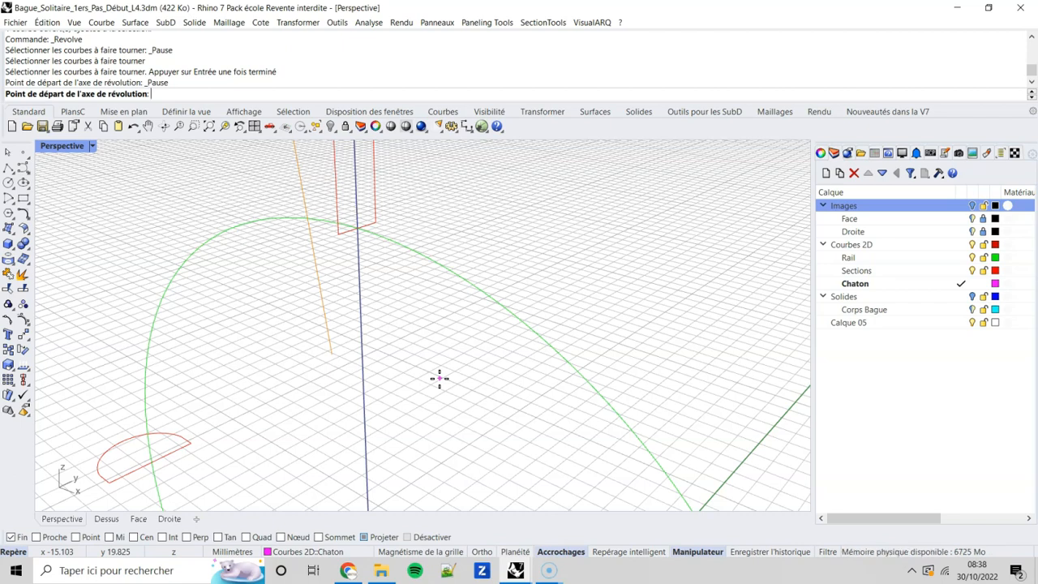
{"action": "type", "text": "0"}
{"action": "key", "text": "Return"}
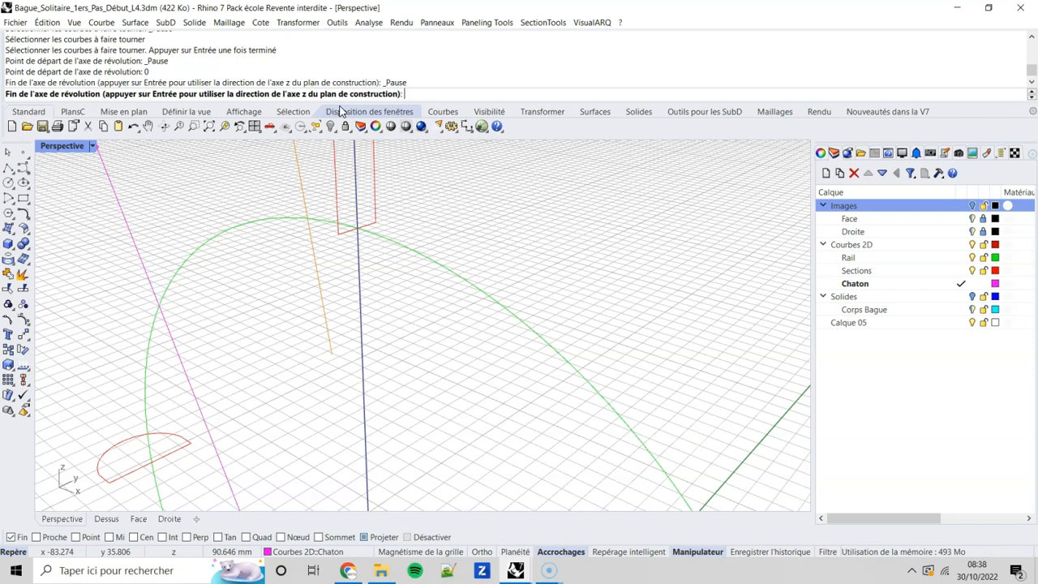
{"action": "key", "text": "Return"}
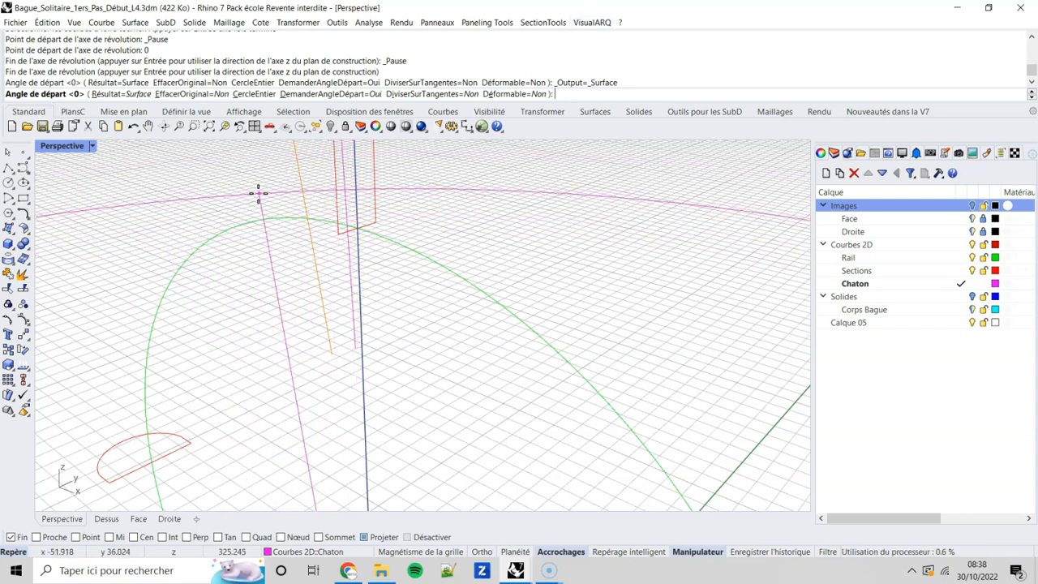
{"action": "left_click", "coordinate": [255, 93]}
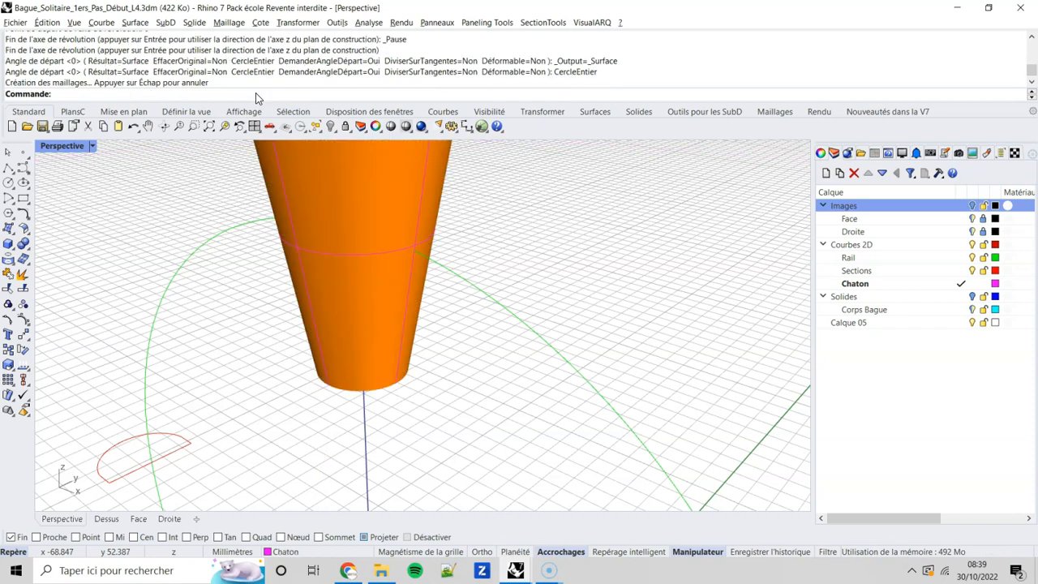
Step: Cap the planar holes of the revolved Chaton cone to make it a closed solid
{"action": "right_click_drag", "start_coordinate": [458, 186], "coordinate": [463, 262]}
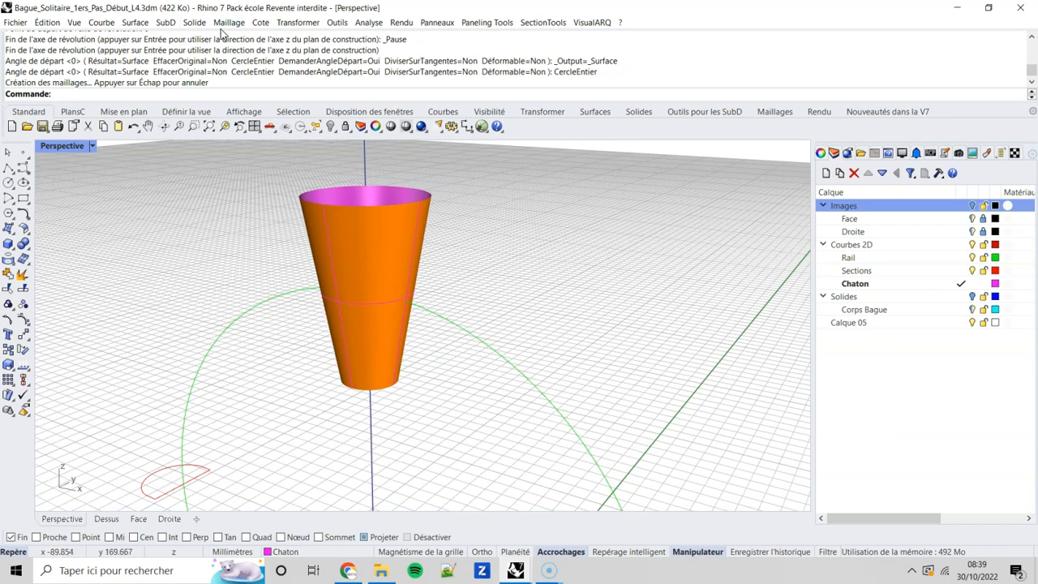
{"action": "left_click", "coordinate": [197, 23]}
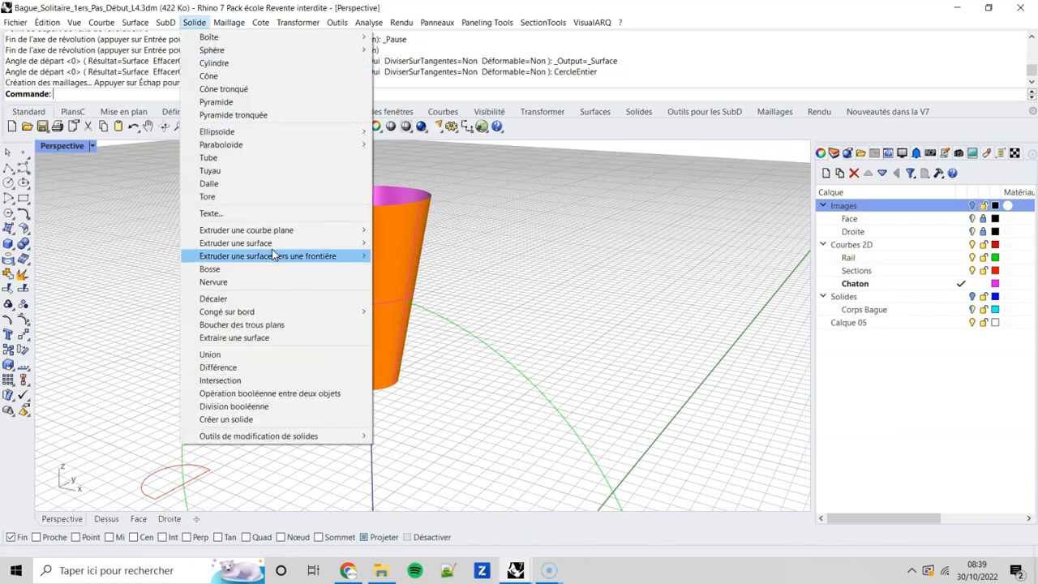
{"action": "left_click", "coordinate": [285, 323]}
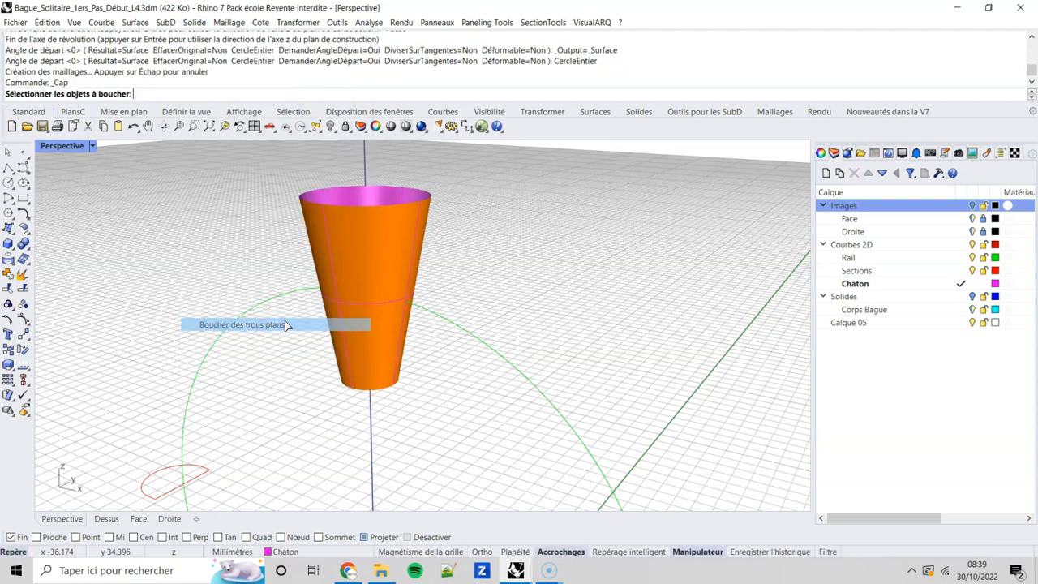
{"action": "left_click", "coordinate": [401, 226]}
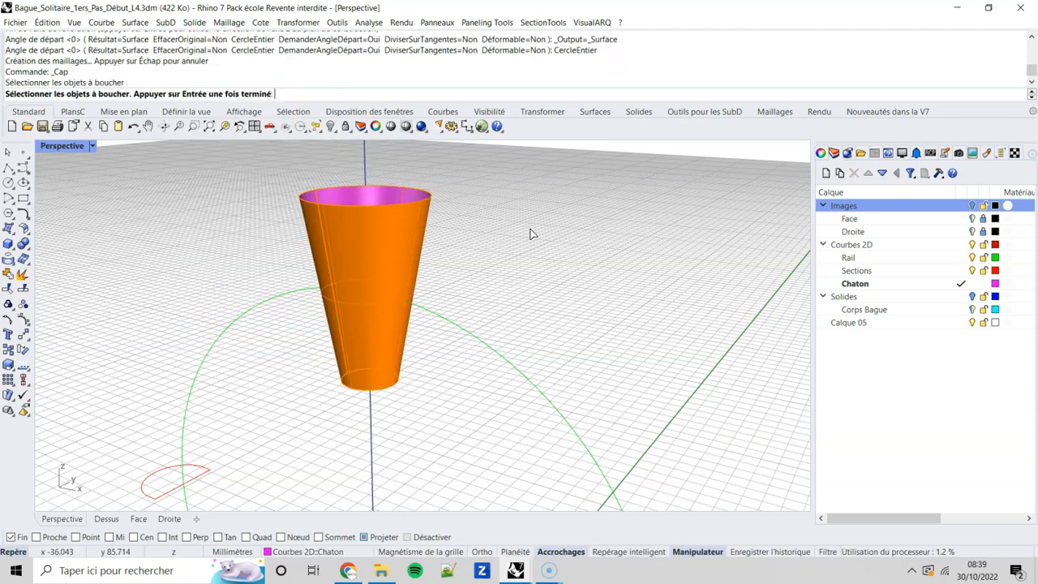
{"action": "key", "text": "Return"}
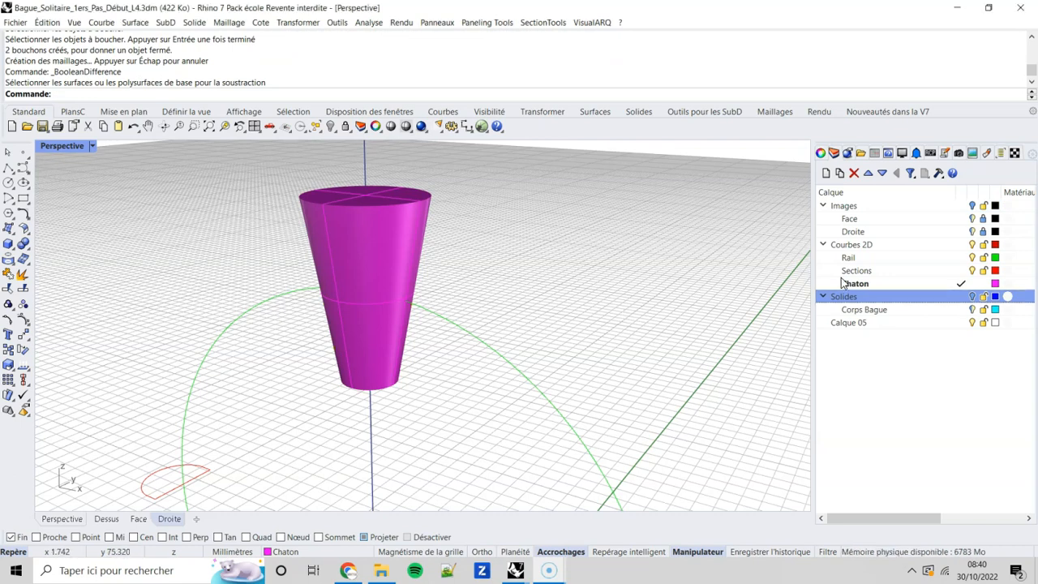
Step: Show the Solides layer and subtract the Chaton cone from the ring body with a Boolean difference, setting EffacerOriginal to Oui
{"action": "left_click", "coordinate": [972, 297]}
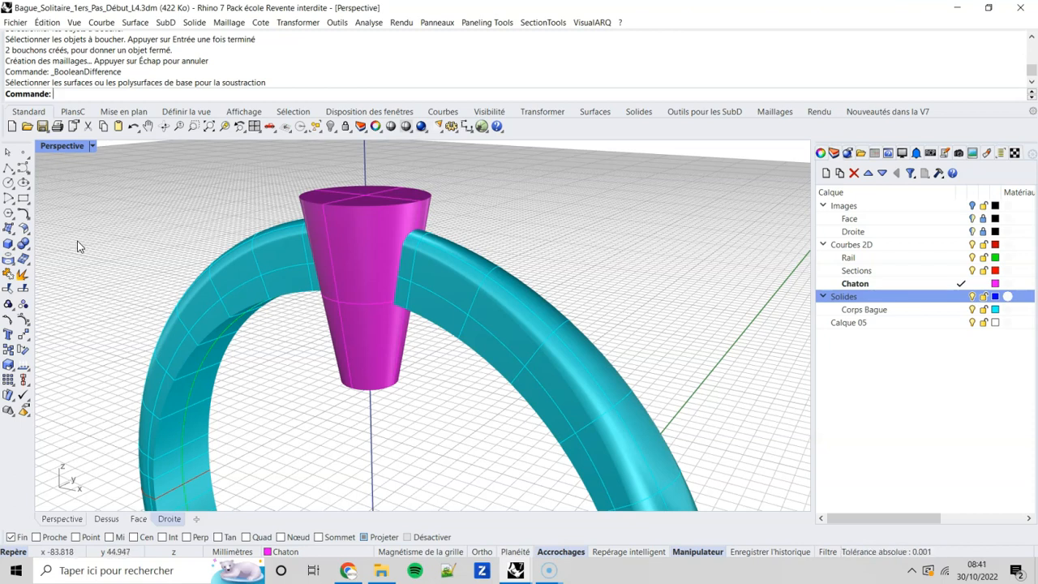
{"action": "left_click", "coordinate": [29, 255]}
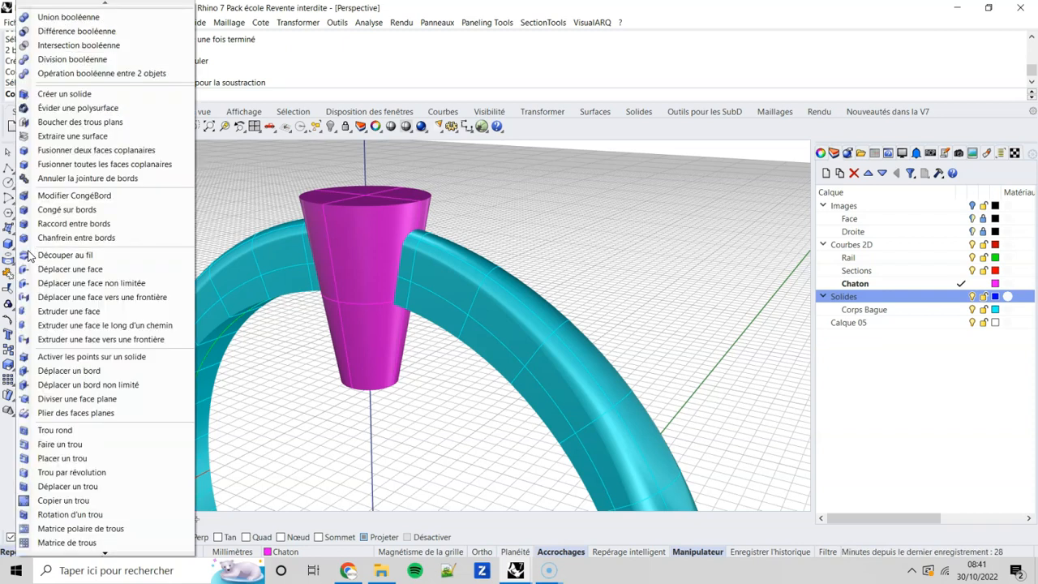
{"action": "left_click", "coordinate": [81, 32]}
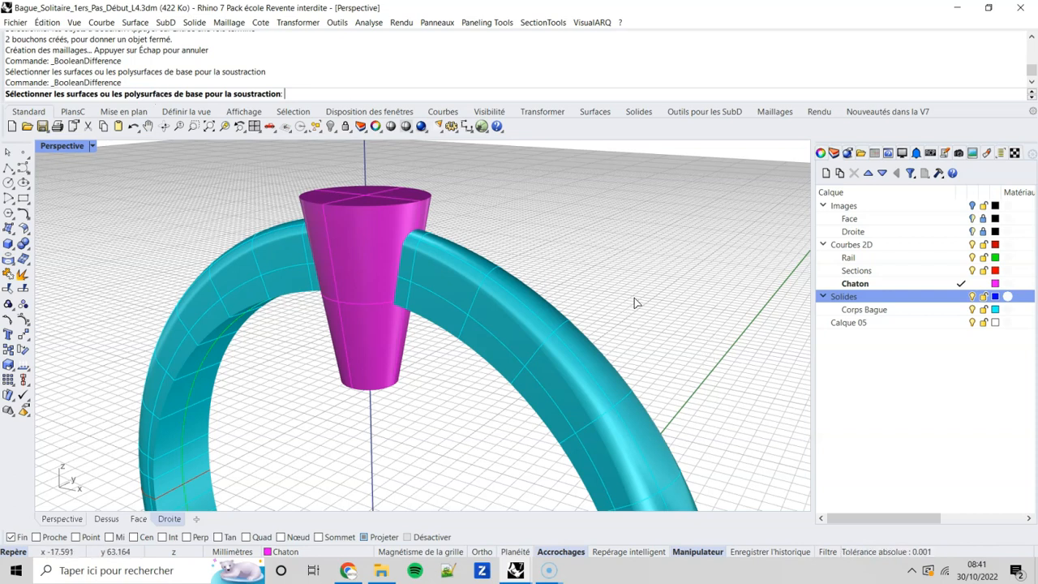
{"action": "left_click", "coordinate": [513, 284]}
{"action": "key", "text": "Return"}
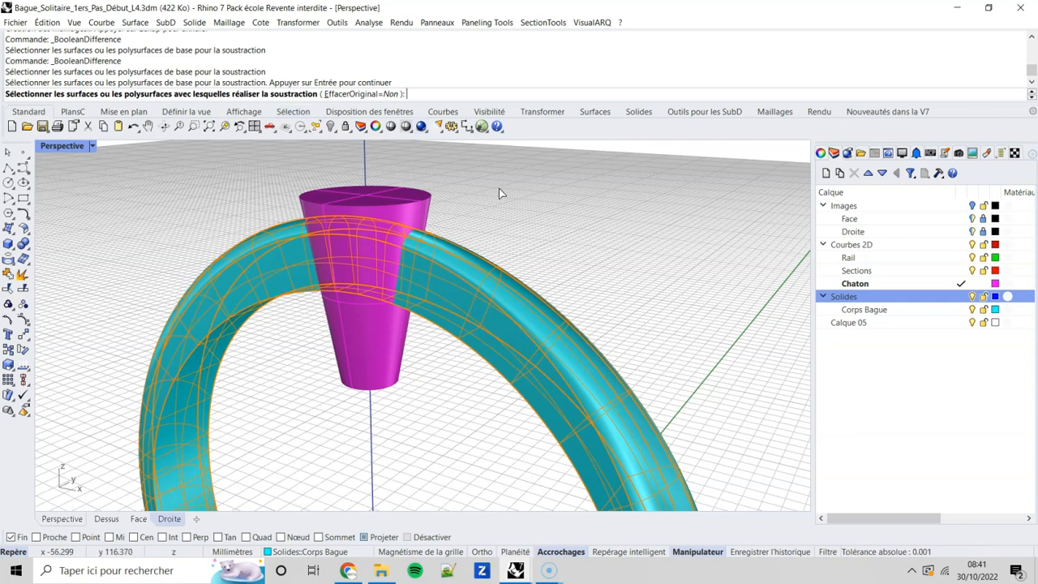
{"action": "left_click", "coordinate": [418, 207]}
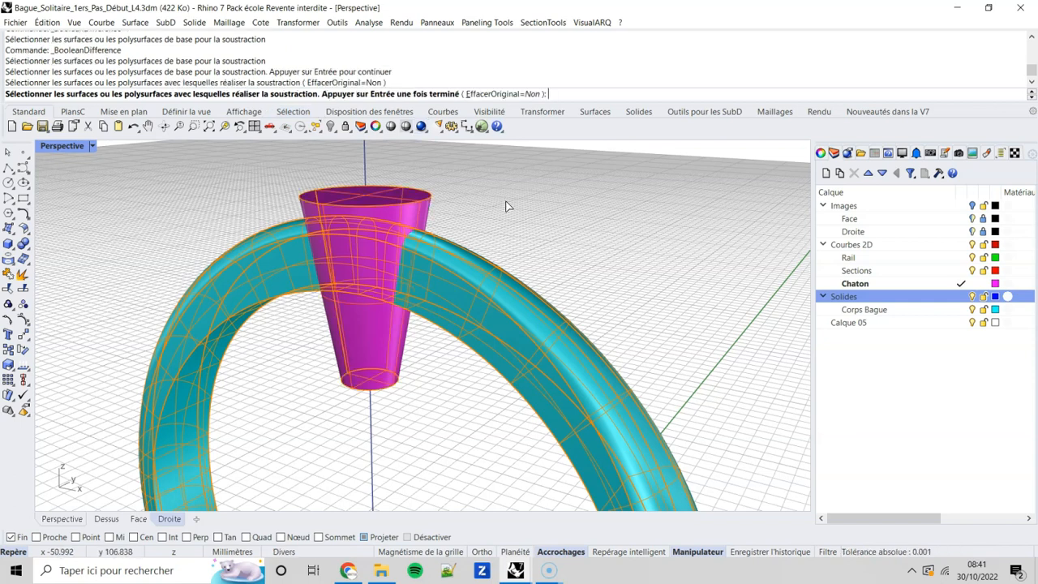
{"action": "left_click", "coordinate": [523, 95]}
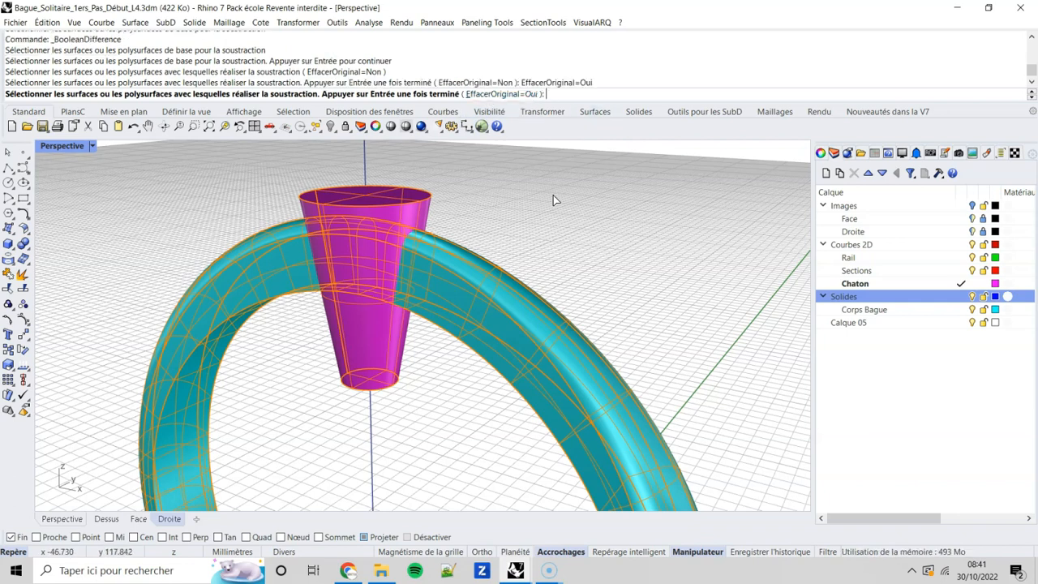
{"action": "key", "text": "Return"}
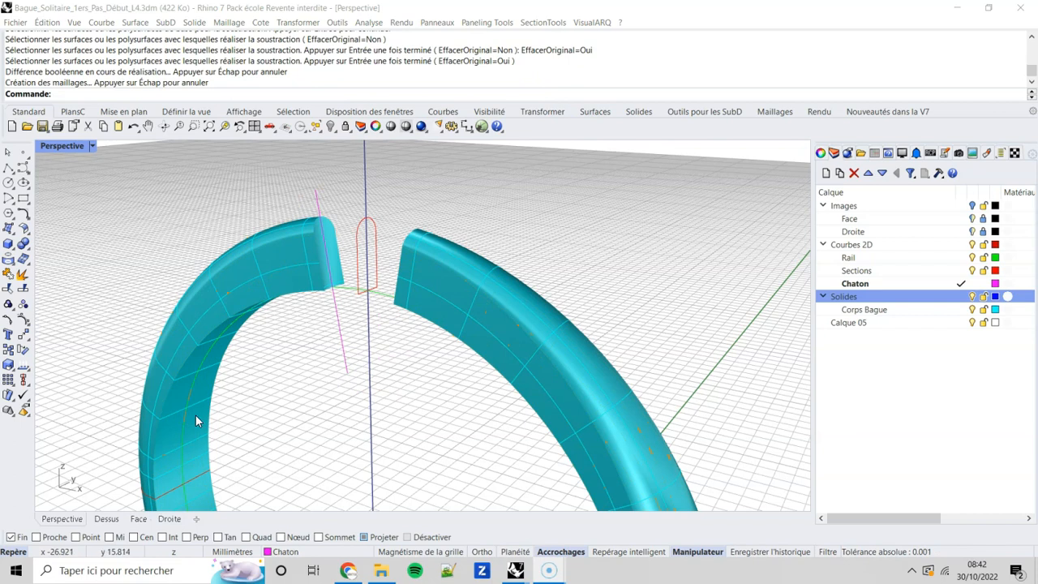